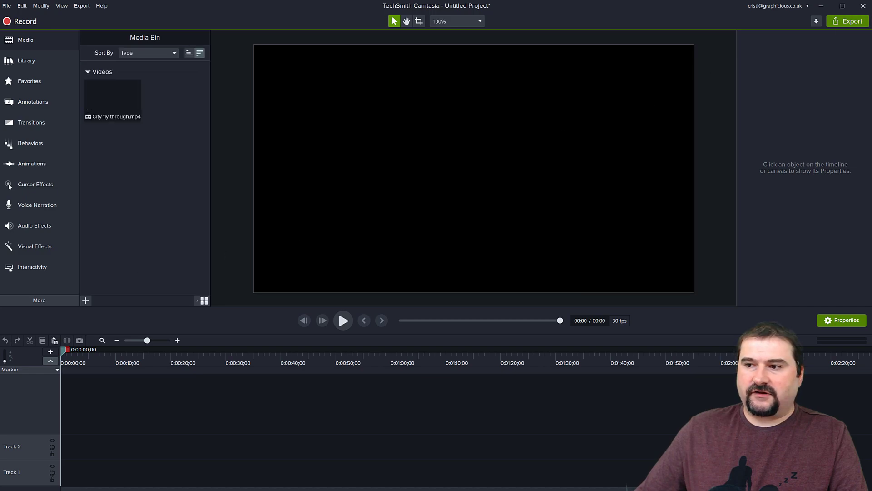
- Drag the second city flythrough video from Explorer into the Media Bin beside City fly through.mp4
{"action": "left_click_drag", "start_coordinate": [335, 159], "coordinate": [134, 192]}
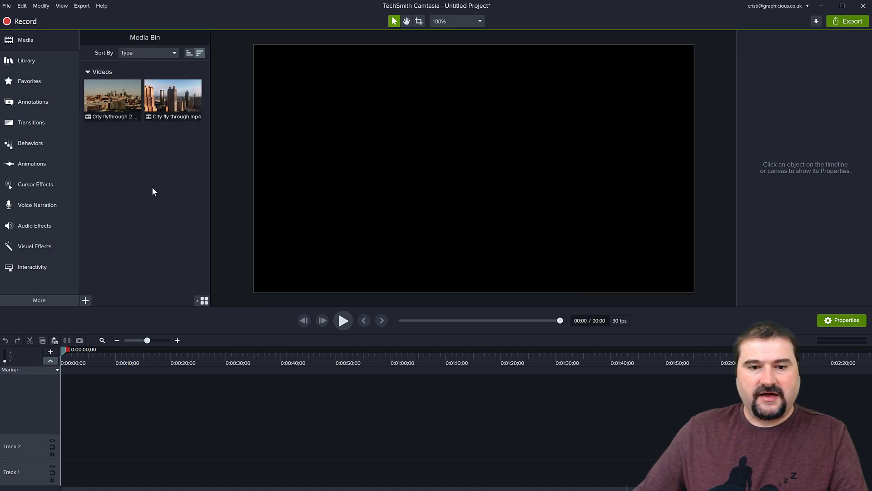
- Put City fly through.mp4 on Track 1 and play it briefly to preview
{"action": "left_click", "coordinate": [169, 95]}
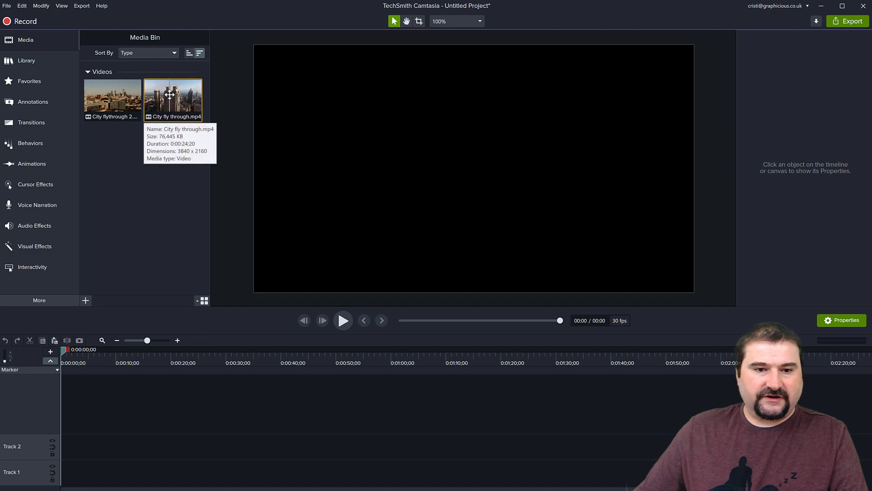
{"action": "left_click_drag", "start_coordinate": [170, 95], "coordinate": [57, 477]}
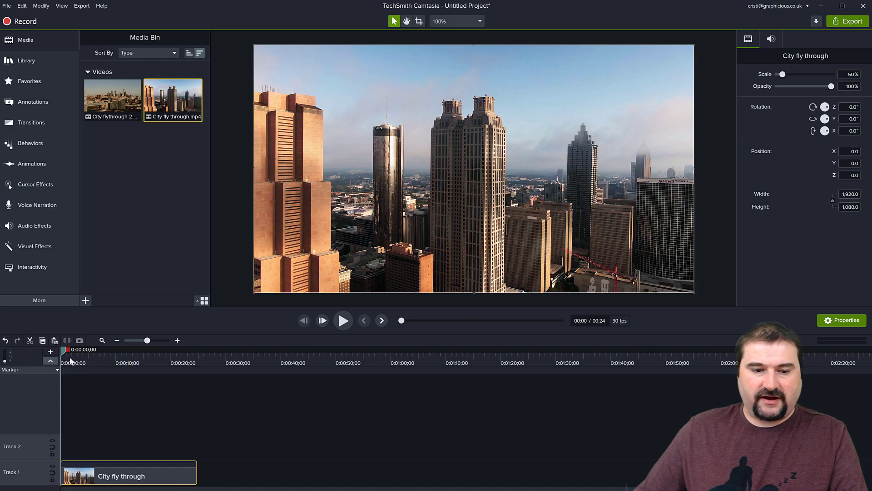
{"action": "left_click", "coordinate": [342, 320]}
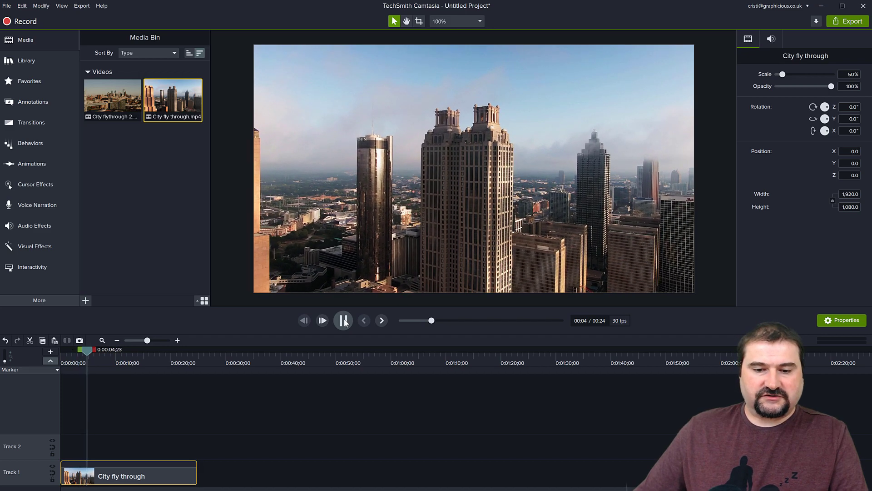
{"action": "left_click", "coordinate": [344, 320]}
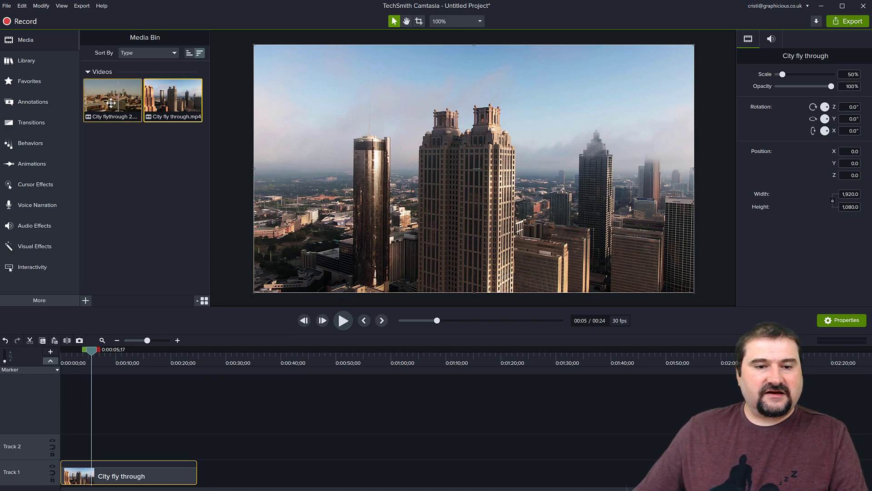
- Put City flythrough 2 on Track 2 and scale it to a 16.6% top-right inset
{"action": "left_click_drag", "start_coordinate": [110, 96], "coordinate": [102, 432]}
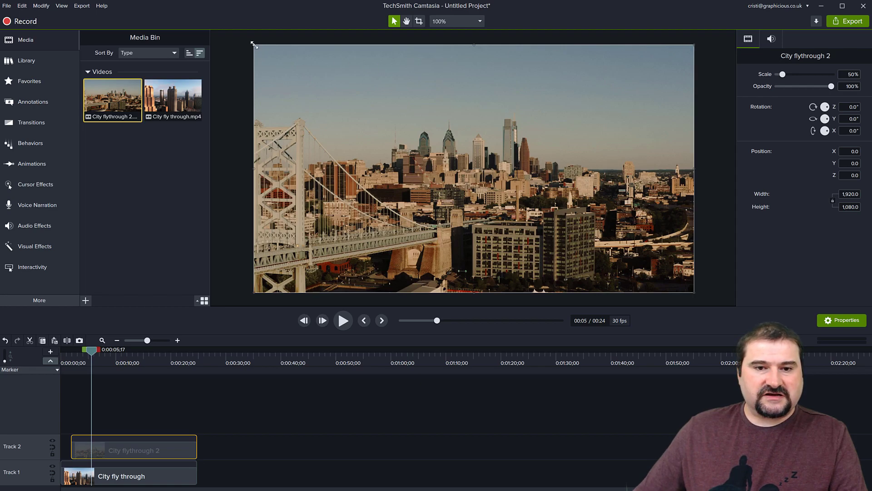
{"action": "left_click_drag", "start_coordinate": [254, 45], "coordinate": [490, 176]}
{"action": "left_click_drag", "start_coordinate": [531, 254], "coordinate": [510, 154]}
{"action": "left_click_drag", "start_coordinate": [466, 180], "coordinate": [578, 130]}
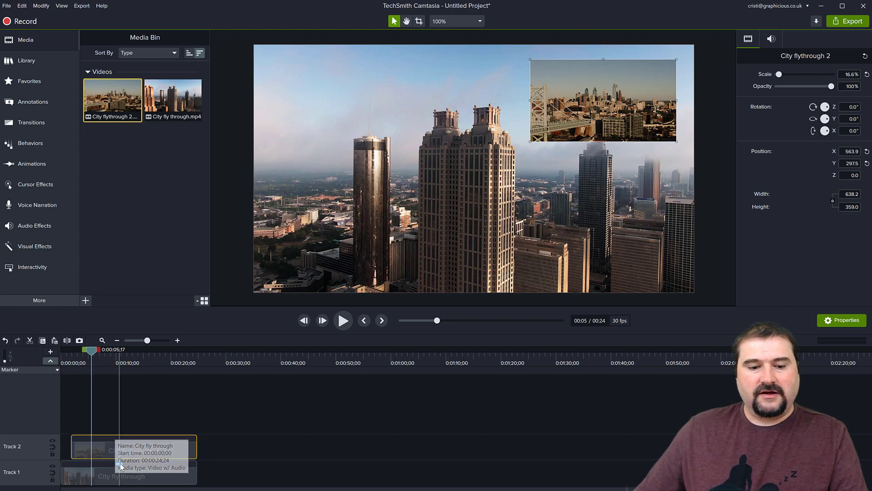
{"action": "left_click_drag", "start_coordinate": [92, 349], "coordinate": [48, 358]}
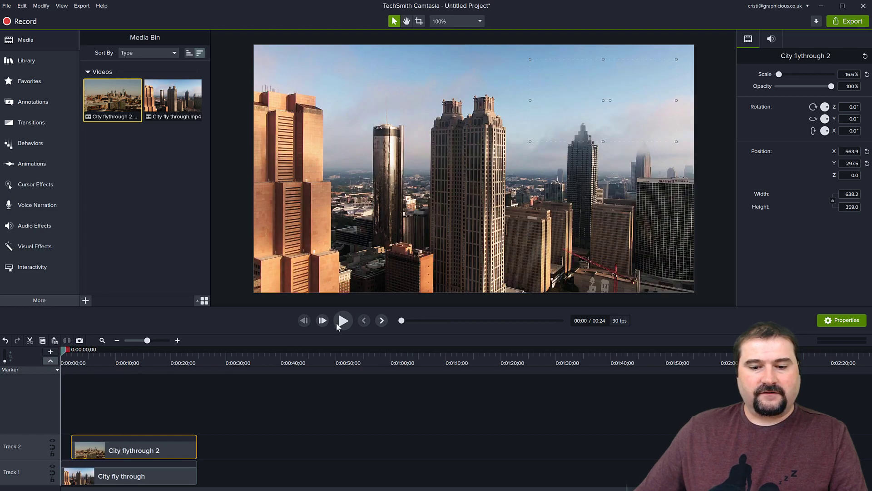
{"action": "left_click", "coordinate": [343, 321]}
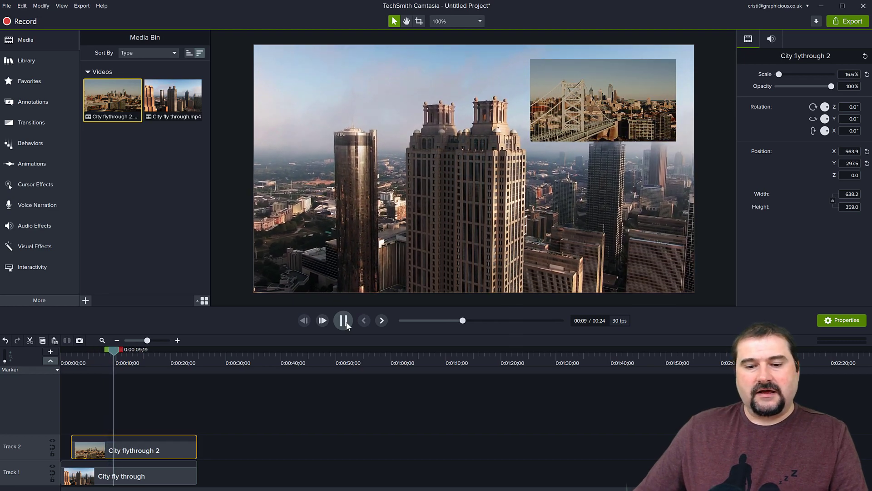
{"action": "left_click", "coordinate": [344, 320]}
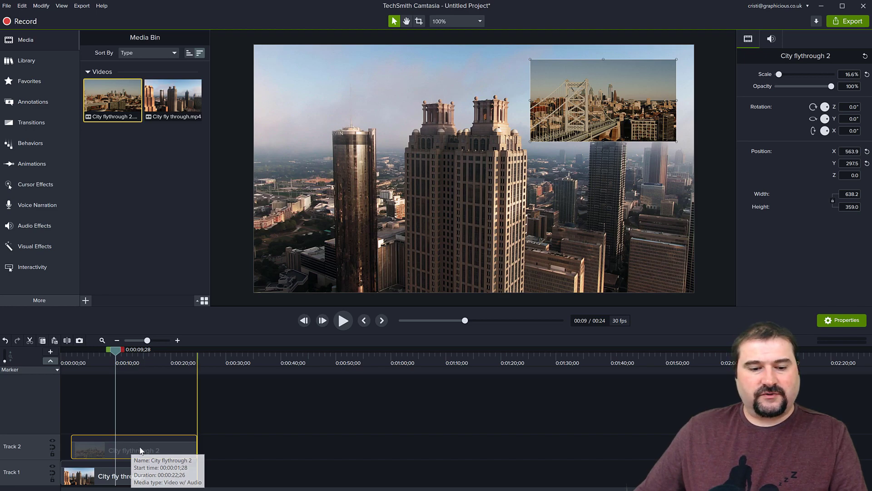
- Slide the City flythrough 2 clip on Track 2 left so it starts at 0:00:00;00
{"action": "left_click_drag", "start_coordinate": [139, 450], "coordinate": [163, 353]}
{"action": "left_click", "coordinate": [134, 357]}
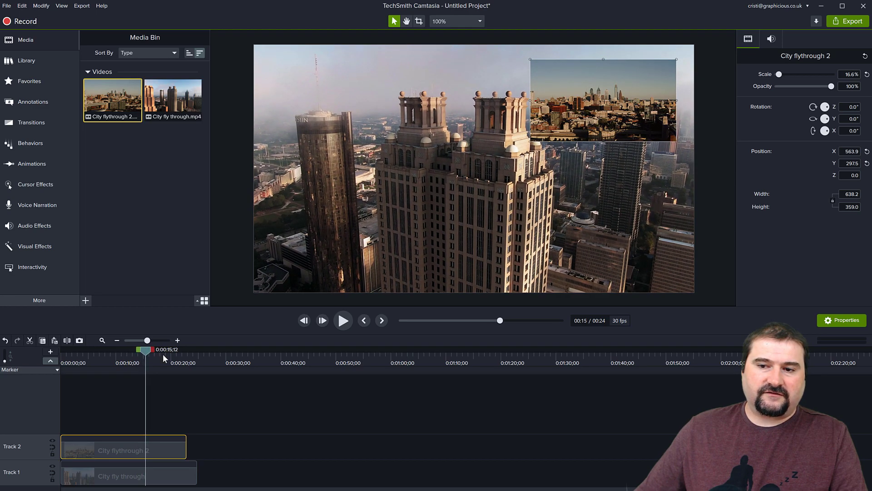
- Split City flythrough 2 at about 0:15 and delete the earlier piece
{"action": "left_click", "coordinate": [66, 340]}
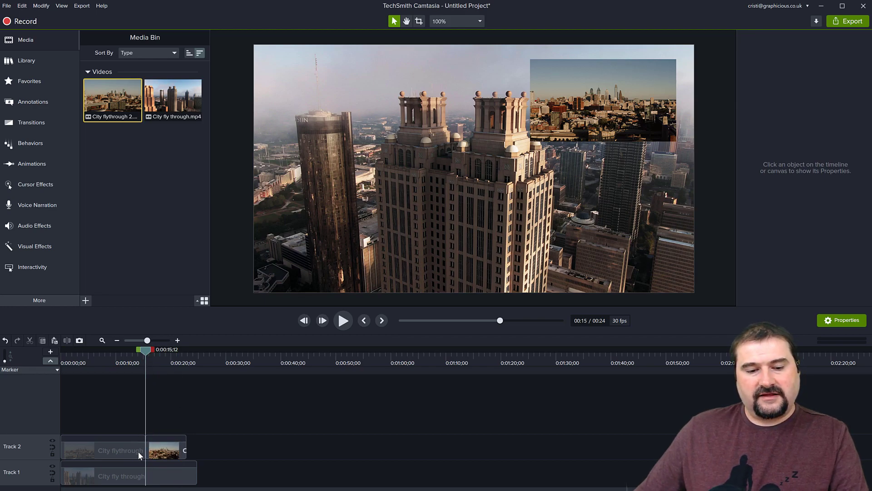
{"action": "scroll", "coordinate": [138, 451], "scroll_direction": "up", "scroll_amount": 1}
{"action": "left_click", "coordinate": [222, 451]}
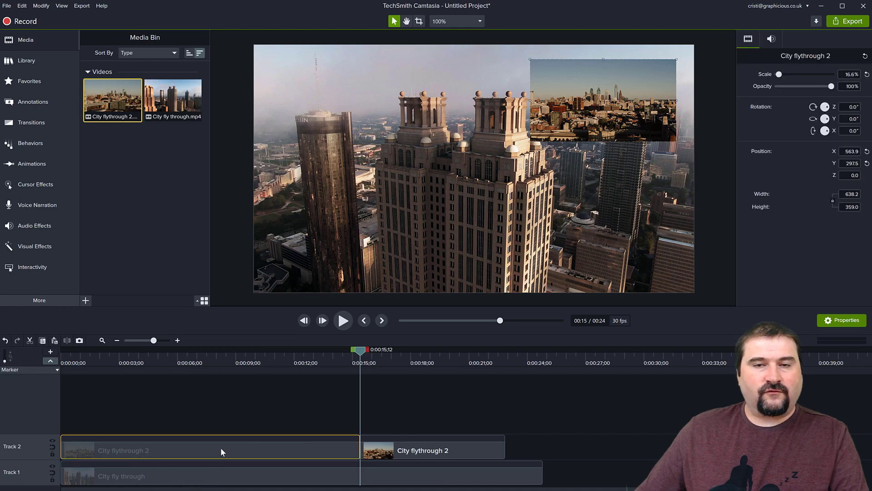
{"action": "key", "text": "Delete"}
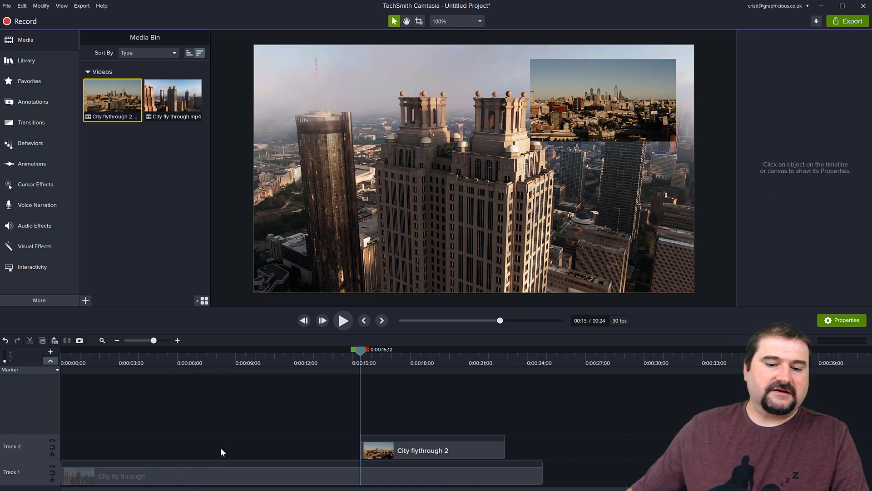
{"action": "mouse_move", "coordinate": [358, 349]}
{"action": "left_mouse_down"}
{"action": "mouse_move", "coordinate": [172, 347]}
{"action": "mouse_move", "coordinate": [350, 359]}
{"action": "left_mouse_up"}
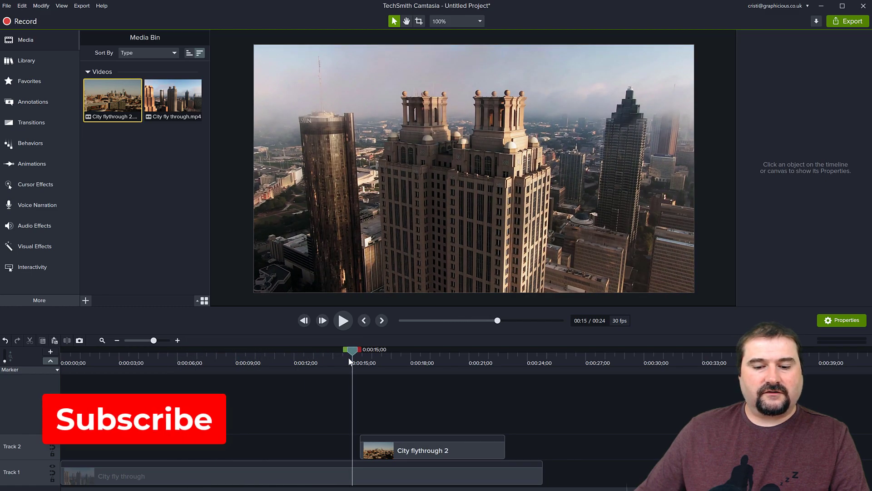
- Play the edit to 0:24 to check the inset, then select City flythrough 2
{"action": "left_click", "coordinate": [342, 321]}
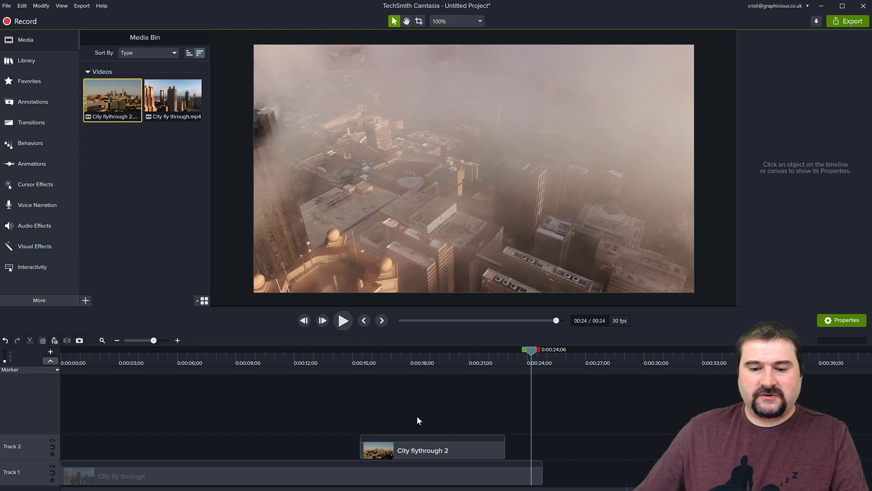
{"action": "left_click", "coordinate": [415, 454]}
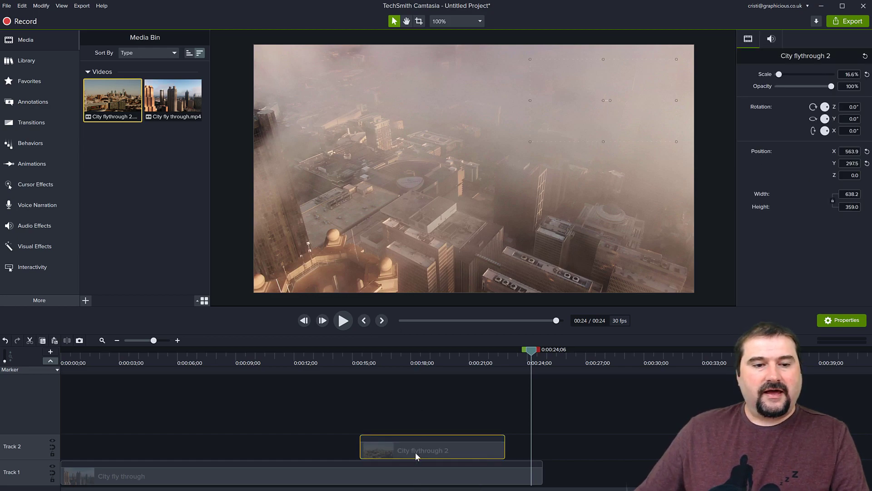
- Drop the Fade transition from the Transitions library onto City flythrough 2
{"action": "left_click", "coordinate": [31, 123]}
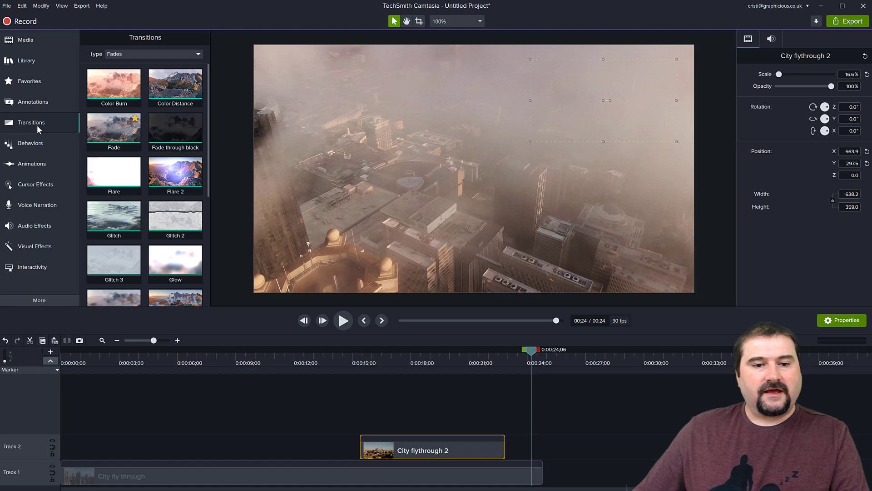
{"action": "scroll", "coordinate": [162, 232], "scroll_direction": "down", "scroll_amount": 3}
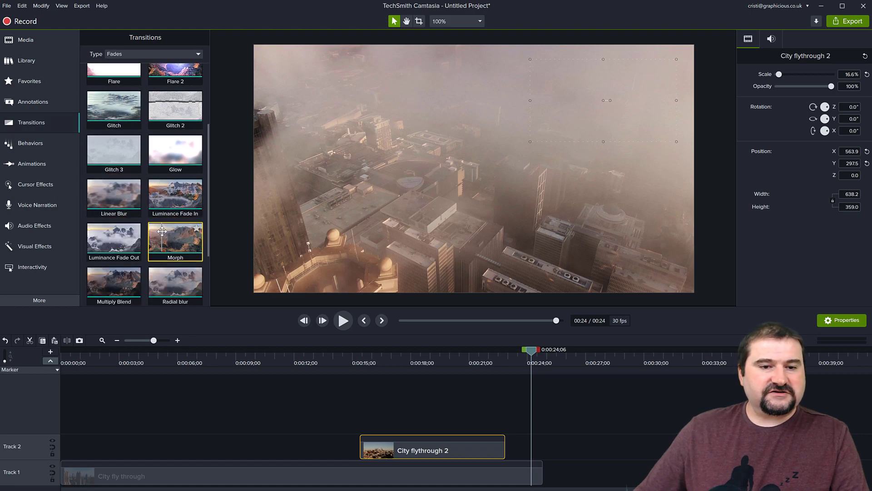
{"action": "scroll", "coordinate": [162, 232], "scroll_direction": "up", "scroll_amount": 3}
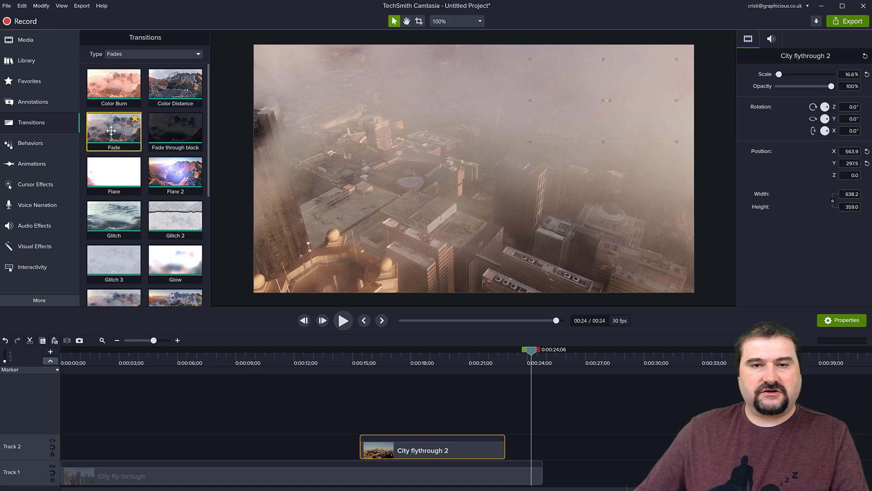
{"action": "left_click_drag", "start_coordinate": [112, 128], "coordinate": [416, 449]}
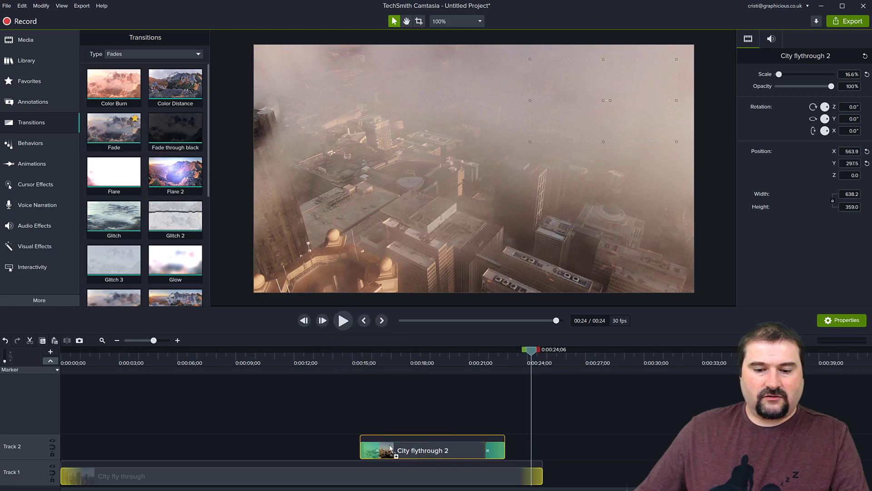
- Position the Fade so it covers both the start and end of the clip
{"action": "mouse_move", "coordinate": [390, 448]}
{"action": "left_mouse_down"}
{"action": "mouse_move", "coordinate": [377, 455]}
{"action": "mouse_move", "coordinate": [399, 453]}
{"action": "left_mouse_up"}
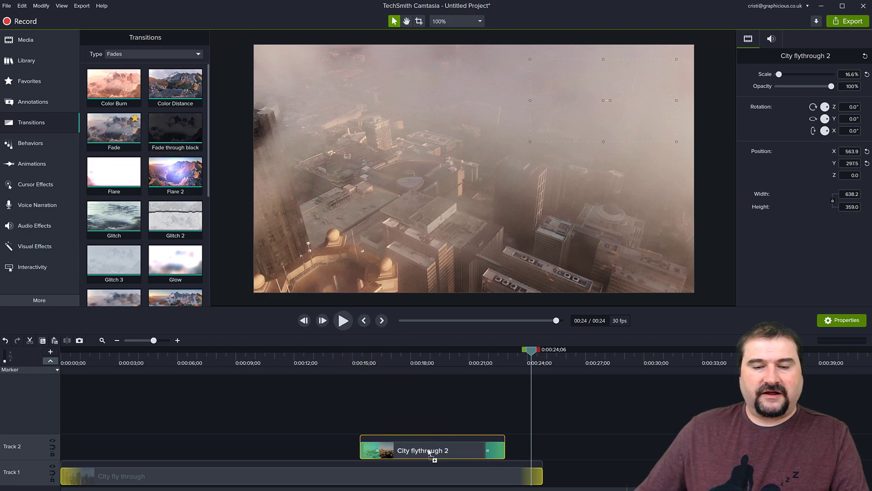
{"action": "left_click_drag", "start_coordinate": [429, 453], "coordinate": [431, 452]}
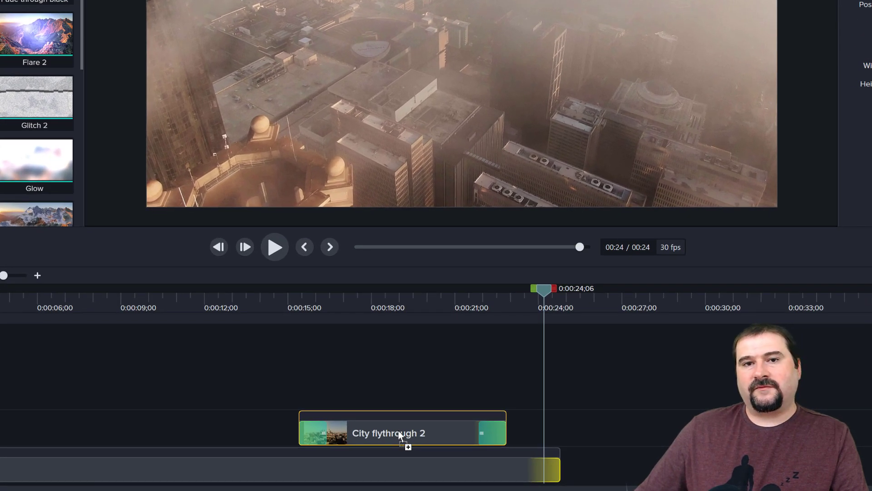
{"action": "left_click_drag", "start_coordinate": [400, 434], "coordinate": [416, 430]}
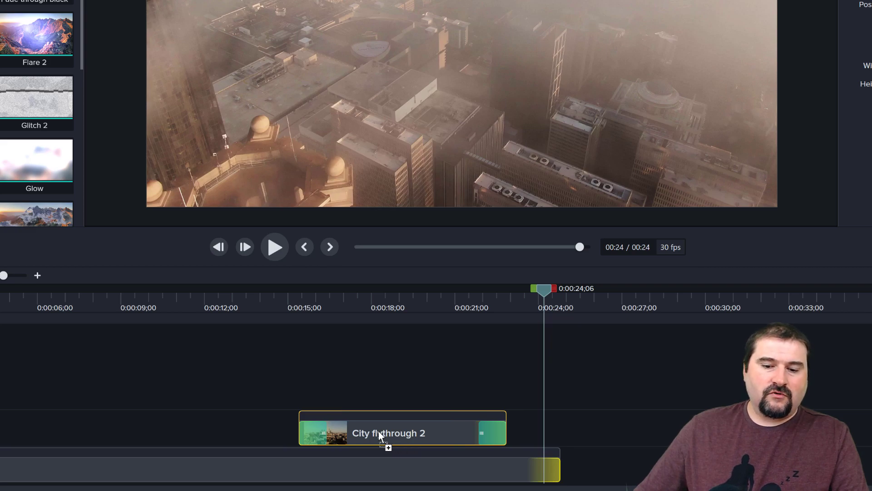
{"action": "left_click_drag", "start_coordinate": [342, 435], "coordinate": [334, 437]}
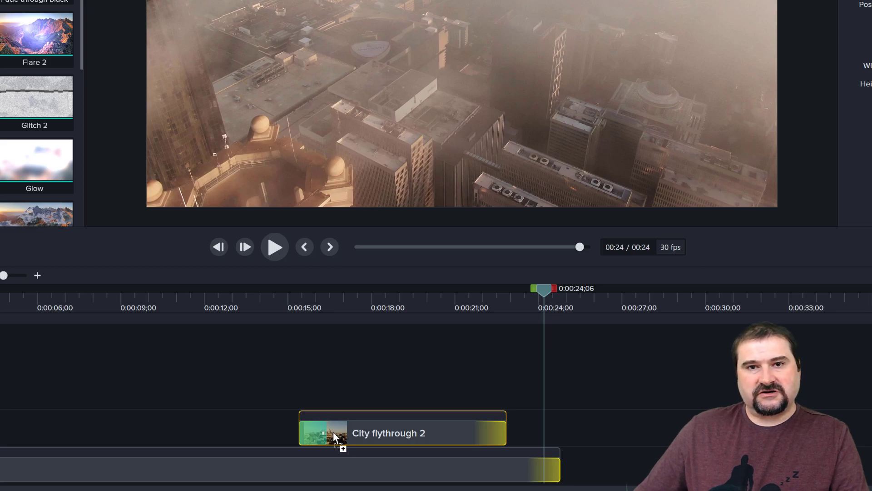
{"action": "left_click_drag", "start_coordinate": [334, 437], "coordinate": [365, 436]}
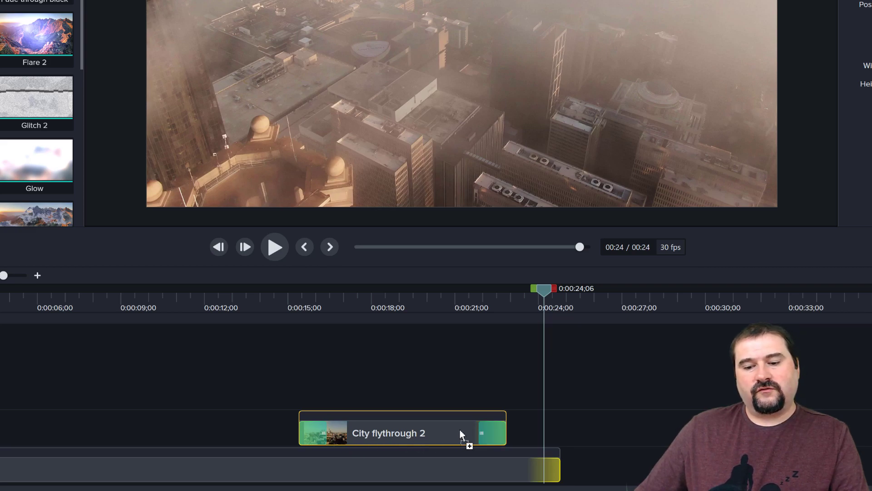
{"action": "left_click_drag", "start_coordinate": [460, 434], "coordinate": [475, 434]}
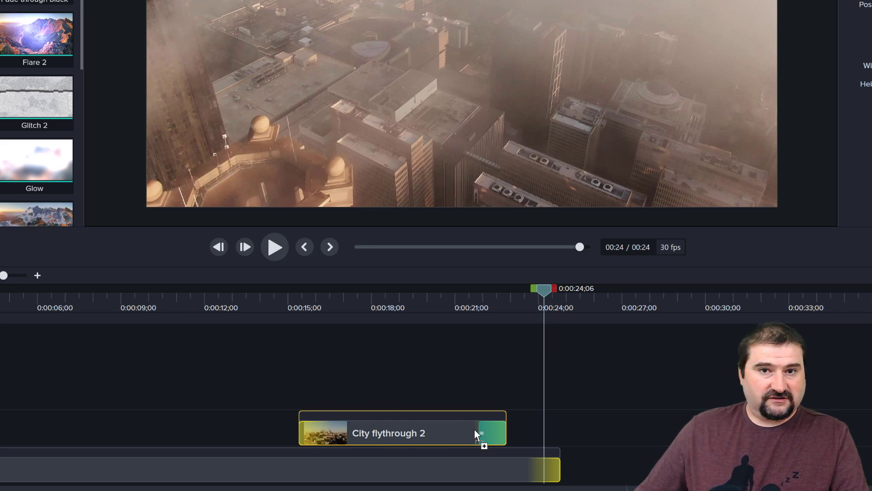
{"action": "left_click_drag", "start_coordinate": [476, 434], "coordinate": [399, 429]}
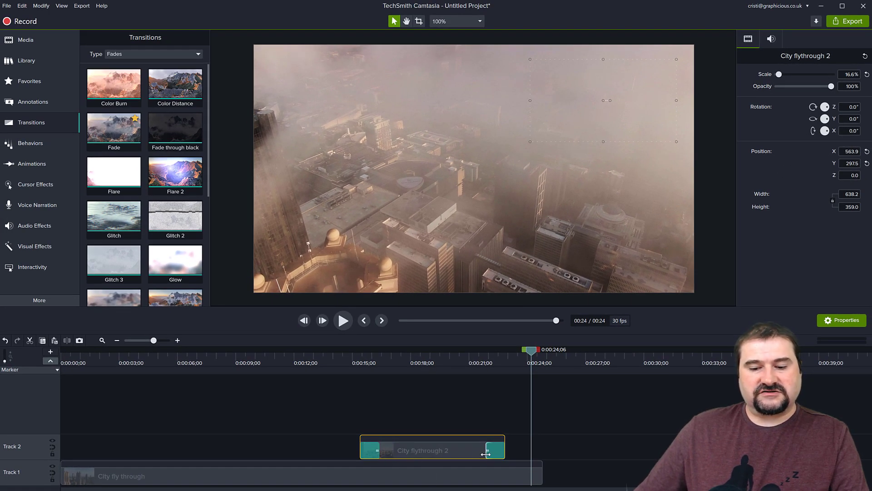
{"action": "left_click_drag", "start_coordinate": [530, 350], "coordinate": [347, 349]}
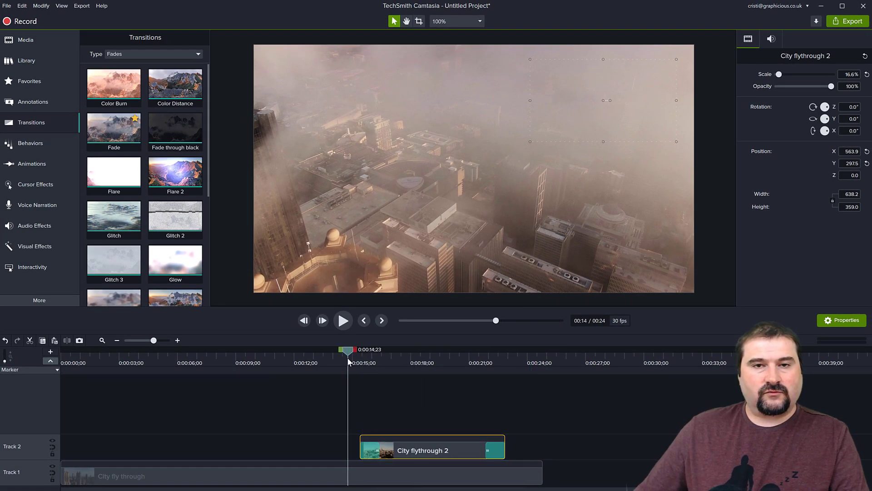
{"action": "left_click", "coordinate": [344, 321]}
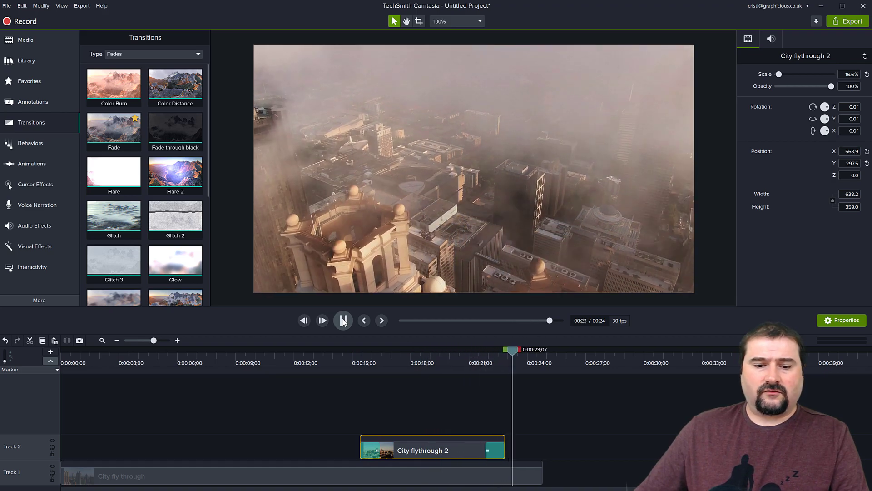
{"action": "left_click", "coordinate": [344, 320]}
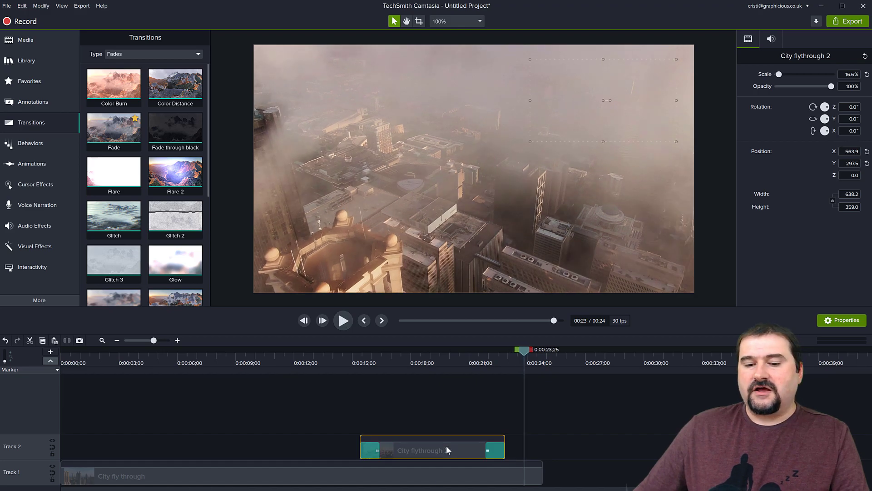
{"action": "left_click", "coordinate": [437, 363]}
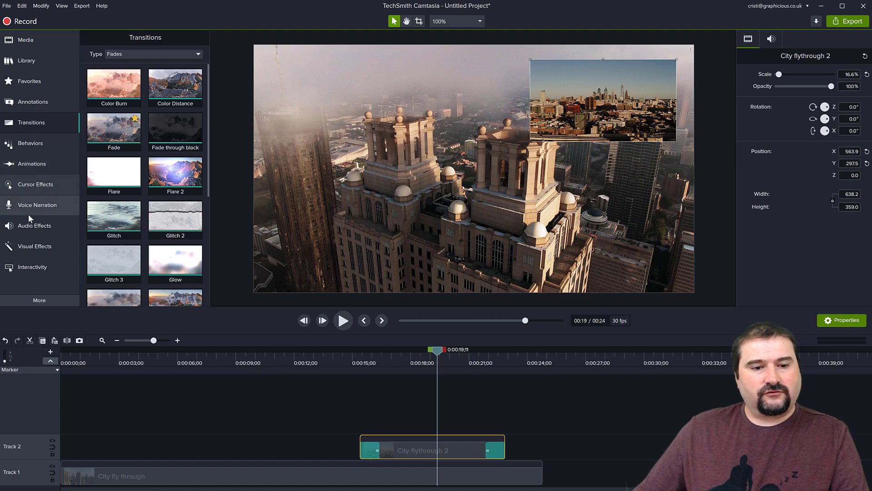
- Add a Drop Shadow to City flythrough 2: 315° angle, offset 30, 57% opacity, blur 43
{"action": "left_click", "coordinate": [29, 245]}
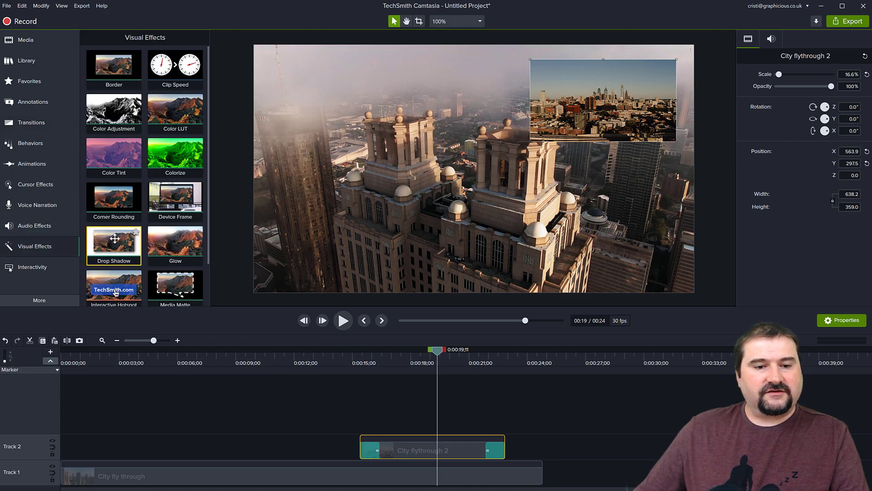
{"action": "left_click_drag", "start_coordinate": [109, 240], "coordinate": [408, 452]}
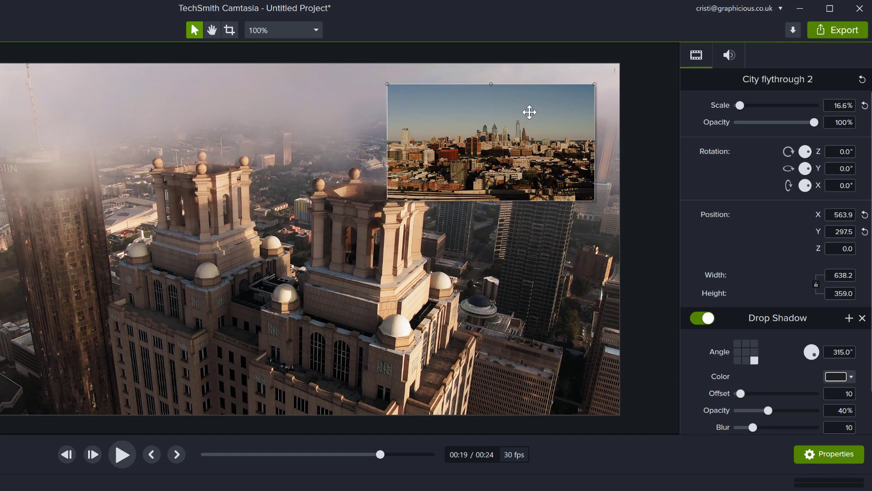
{"action": "scroll", "coordinate": [559, 119], "scroll_direction": "up", "scroll_amount": 4}
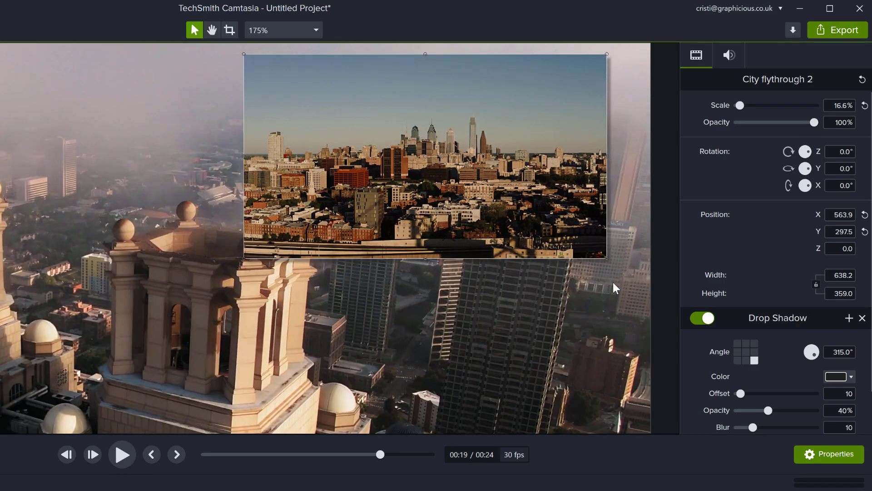
{"action": "left_click", "coordinate": [748, 350]}
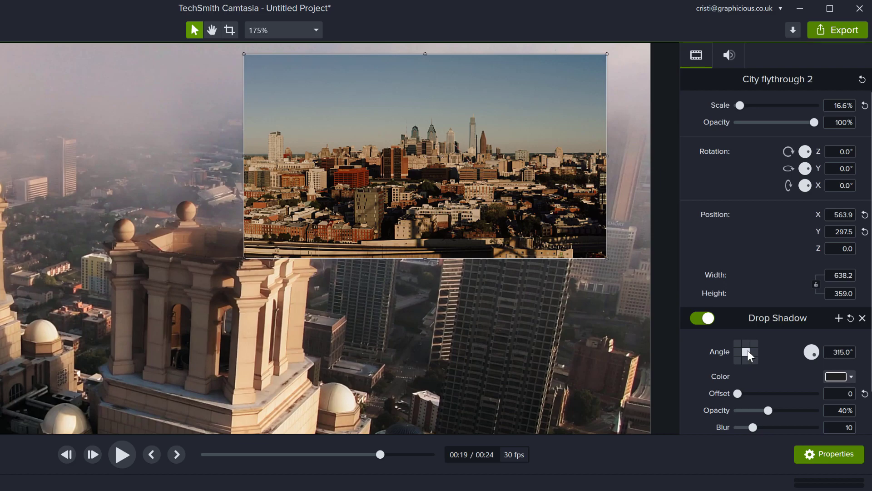
{"action": "left_click_drag", "start_coordinate": [736, 392], "coordinate": [780, 408]}
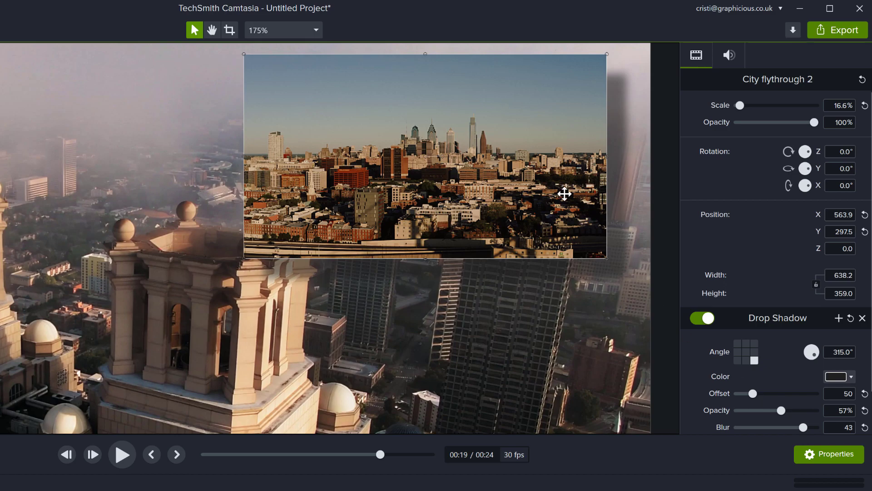
{"action": "left_click_drag", "start_coordinate": [565, 193], "coordinate": [571, 211]}
{"action": "left_click_drag", "start_coordinate": [748, 393], "coordinate": [745, 396]}
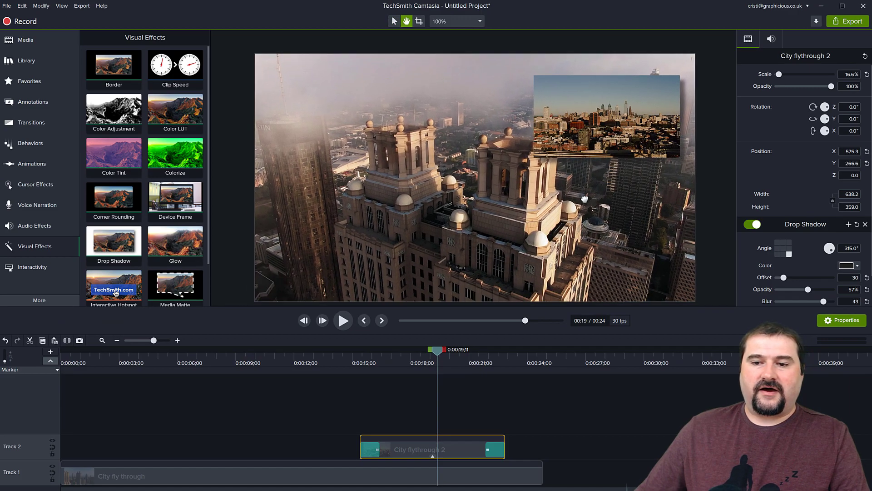
{"action": "left_click_drag", "start_coordinate": [584, 199], "coordinate": [594, 181]}
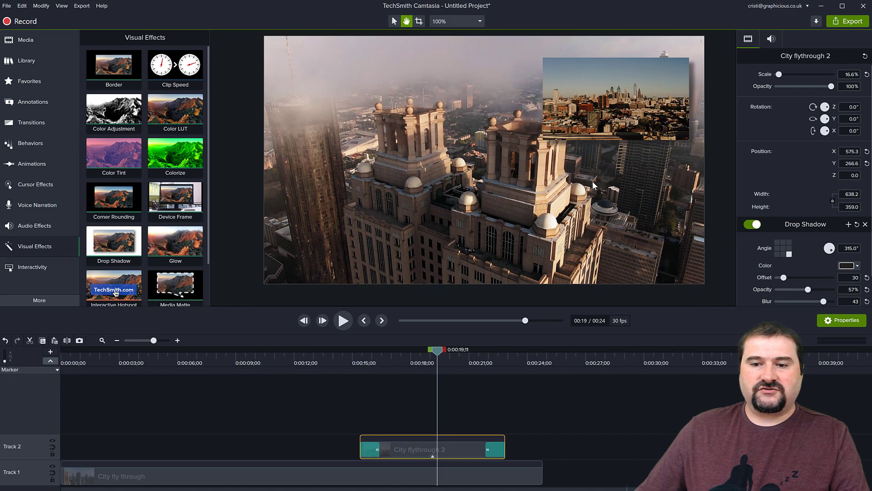
{"action": "left_click", "coordinate": [352, 358]}
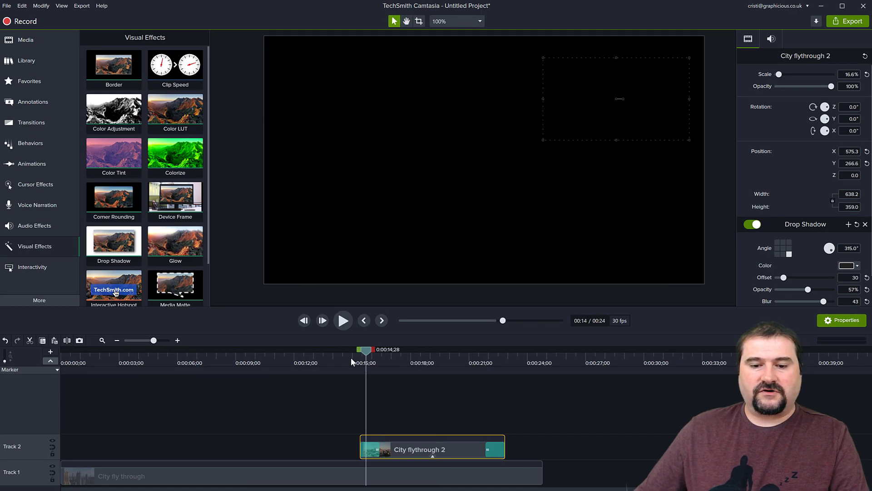
{"action": "key", "text": "space"}
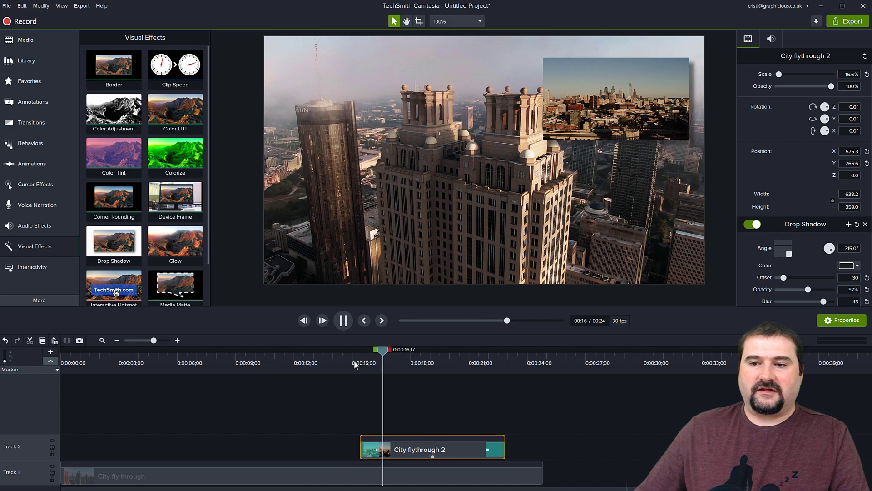
{"action": "key", "text": "space"}
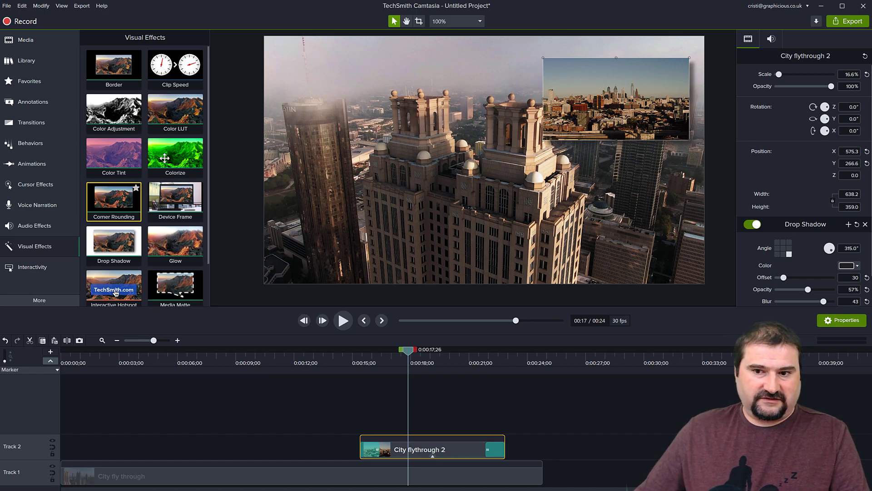
- Drag the shadowed inset down to the lower right, at X 524.3, Y -262.4
{"action": "left_click_drag", "start_coordinate": [164, 158], "coordinate": [585, 101]}
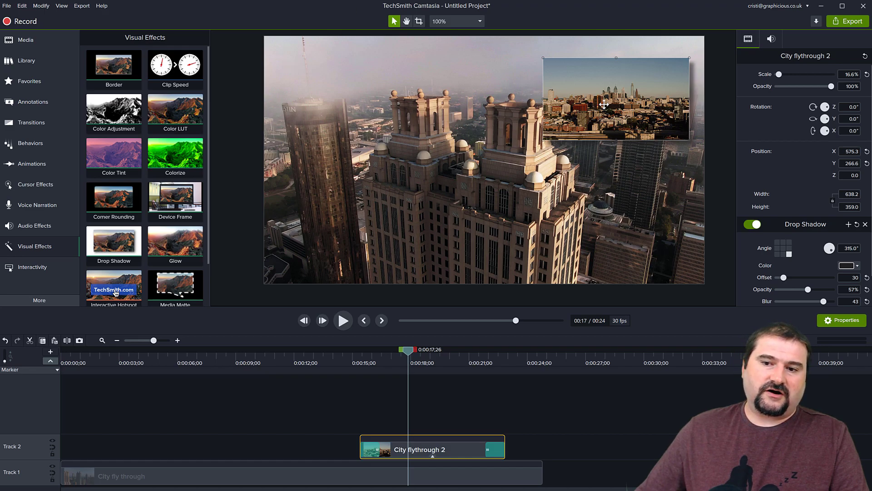
{"action": "left_click_drag", "start_coordinate": [607, 99], "coordinate": [597, 221]}
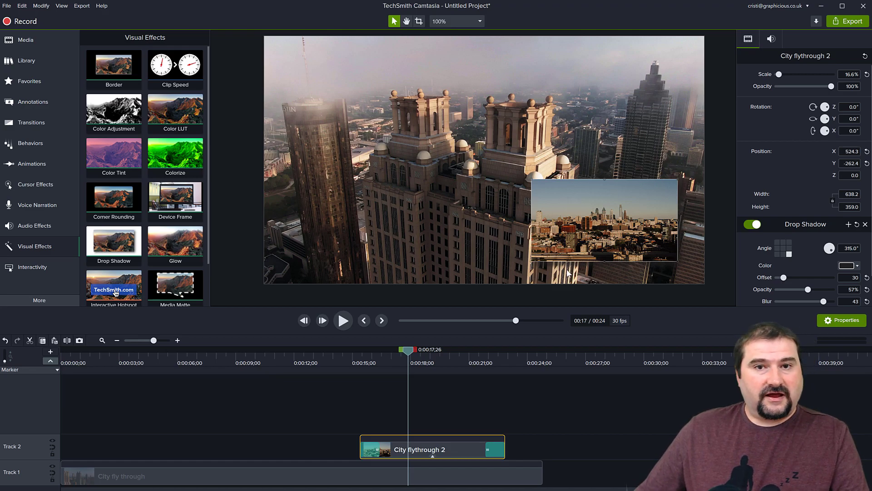
- Add a Custom animation from the Animations library to City flythrough 2
{"action": "left_click", "coordinate": [24, 167]}
{"action": "left_click", "coordinate": [177, 41]}
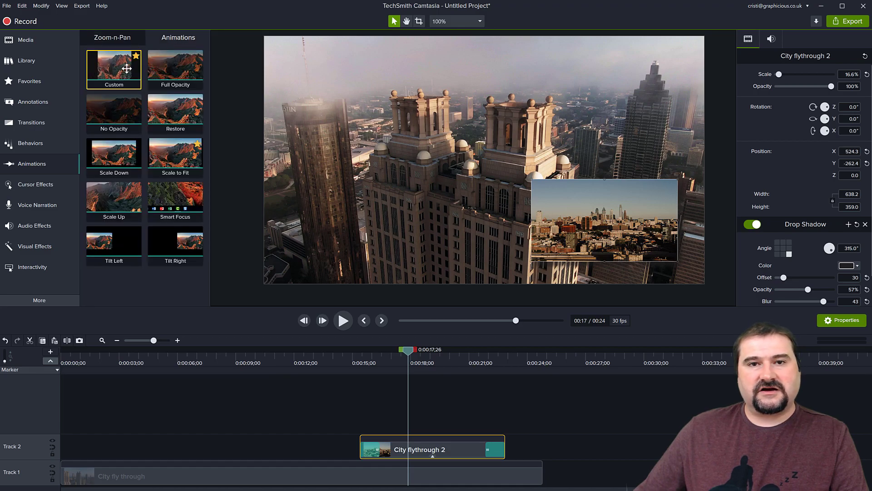
{"action": "left_click_drag", "start_coordinate": [115, 72], "coordinate": [434, 459]}
- Stretch the animation from about 0:16 to 0:21 and end the inset at X -534.7 on the left
{"action": "scroll", "coordinate": [433, 461], "scroll_direction": "up", "scroll_amount": 2}
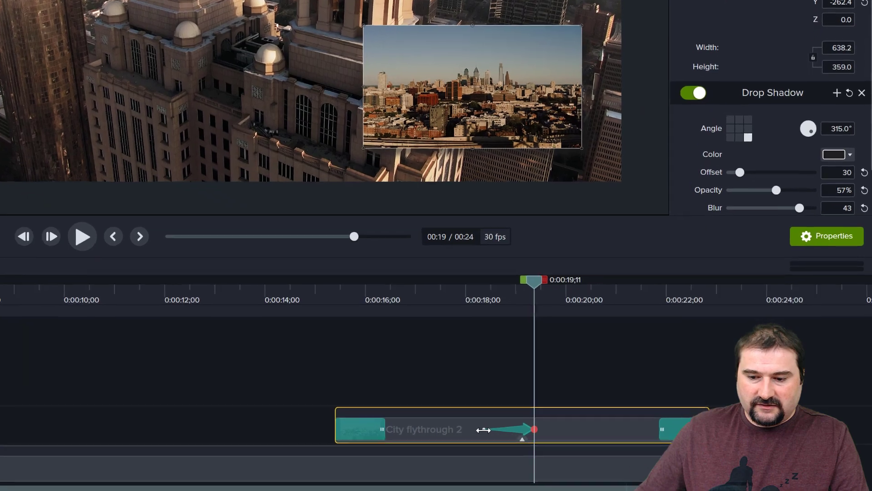
{"action": "left_click_drag", "start_coordinate": [611, 449], "coordinate": [589, 449]}
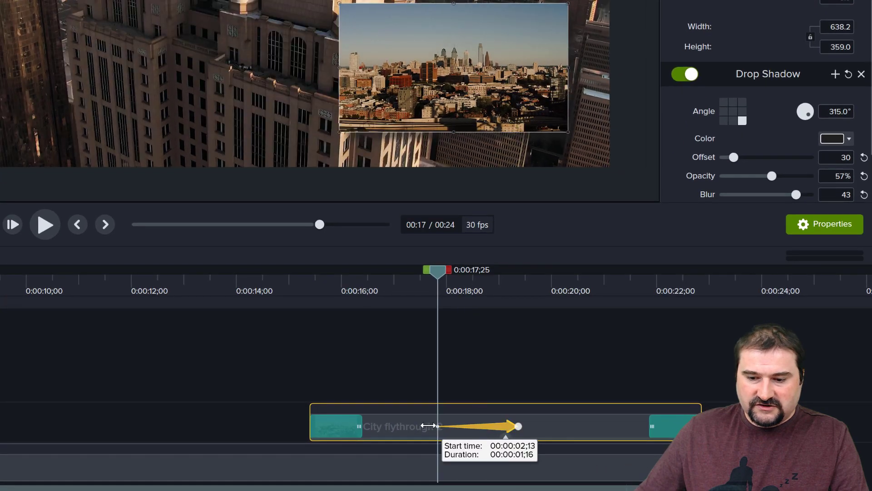
{"action": "left_click_drag", "start_coordinate": [429, 426], "coordinate": [366, 425]}
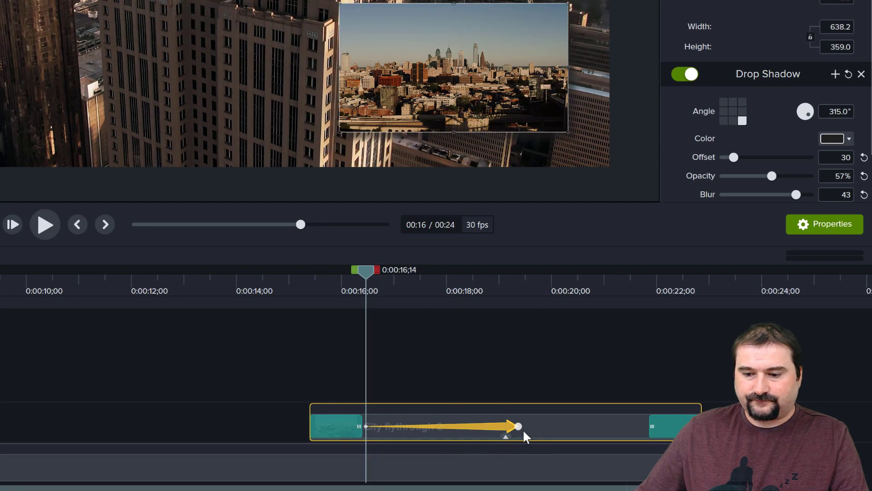
{"action": "left_click_drag", "start_coordinate": [518, 425], "coordinate": [631, 428]}
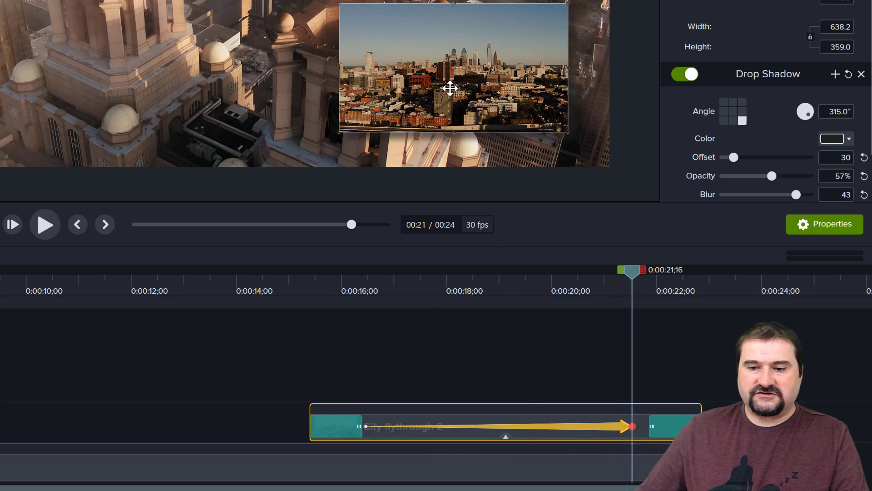
{"action": "left_click_drag", "start_coordinate": [450, 88], "coordinate": [71, 89]}
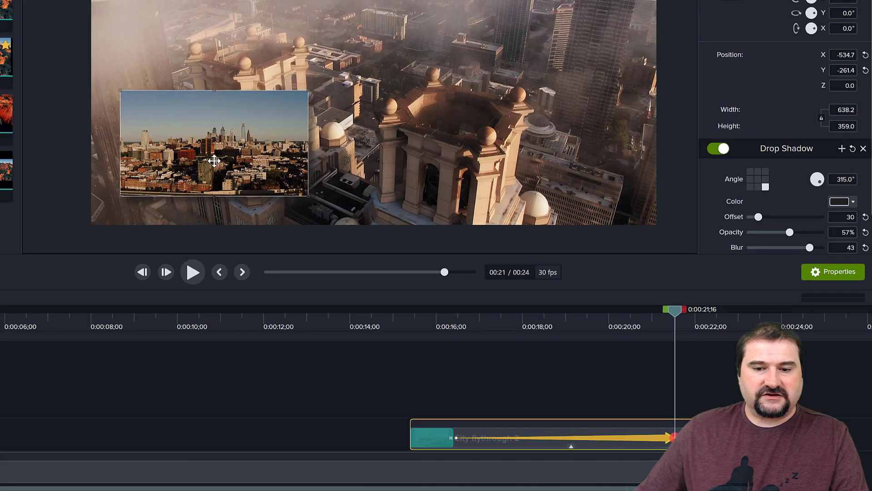
{"action": "left_click_drag", "start_coordinate": [214, 160], "coordinate": [215, 164]}
{"action": "left_click", "coordinate": [392, 316]}
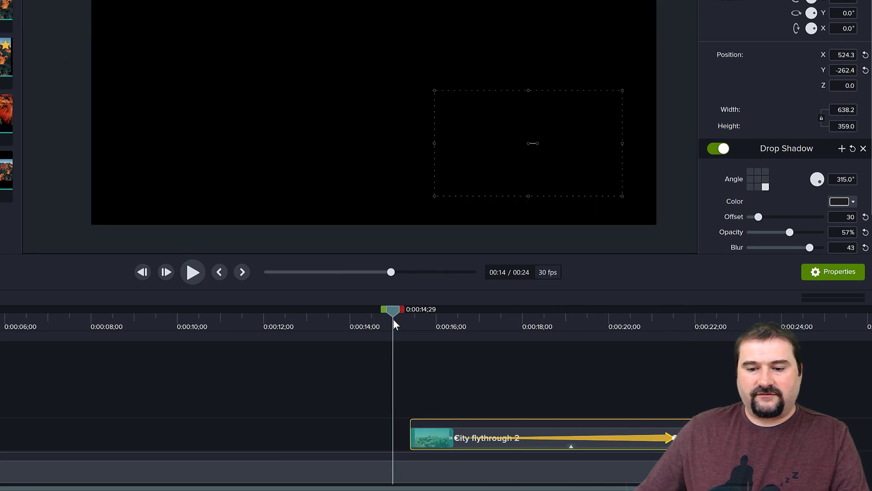
{"action": "key", "text": "space"}
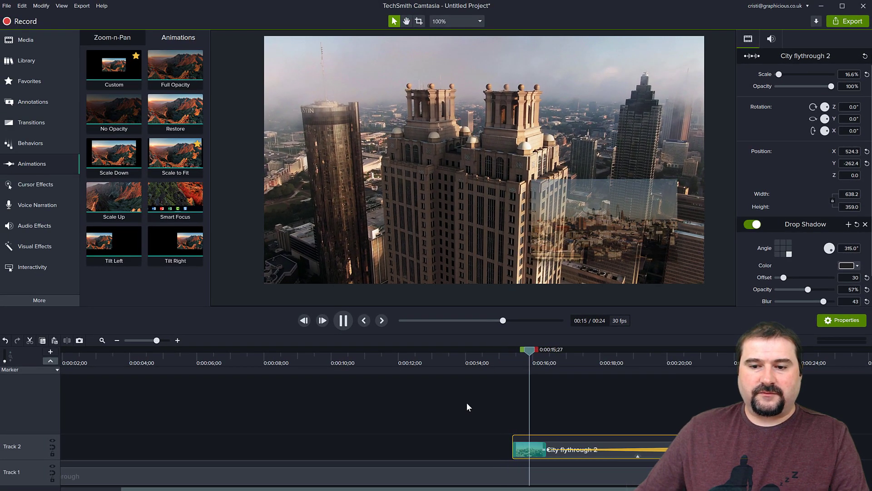